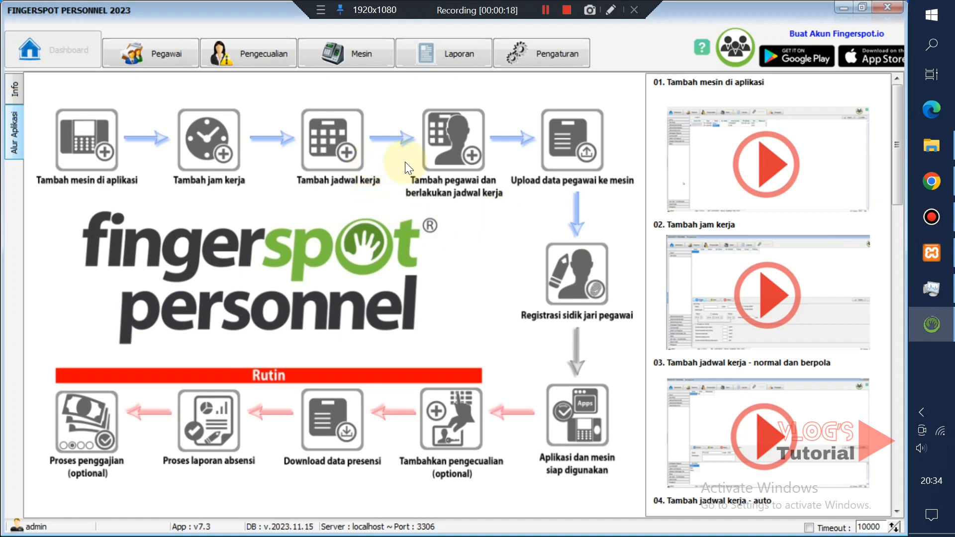
- Start a new Jam Kerja entry in the settings, named "Jam Kerja Normal" with code JKN
left_click(553, 65)
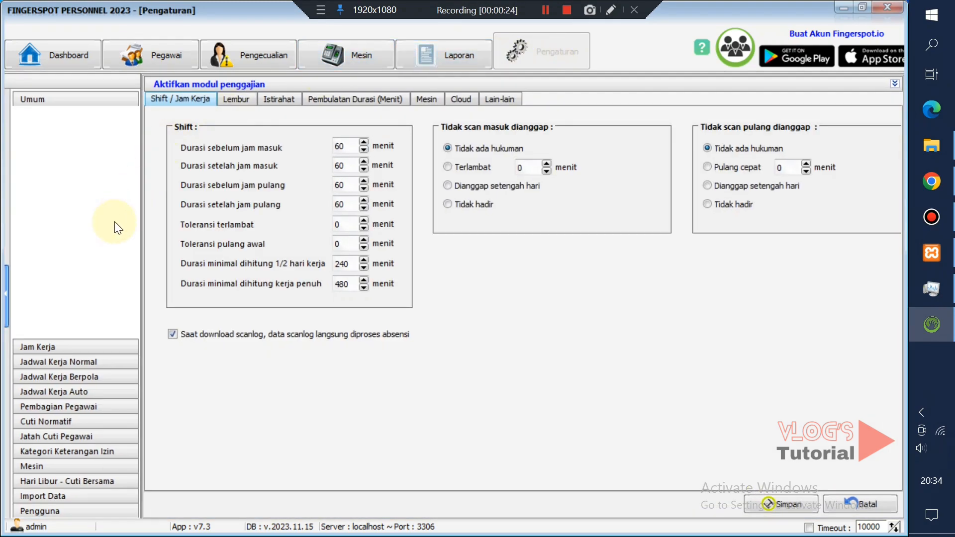
left_click(47, 347)
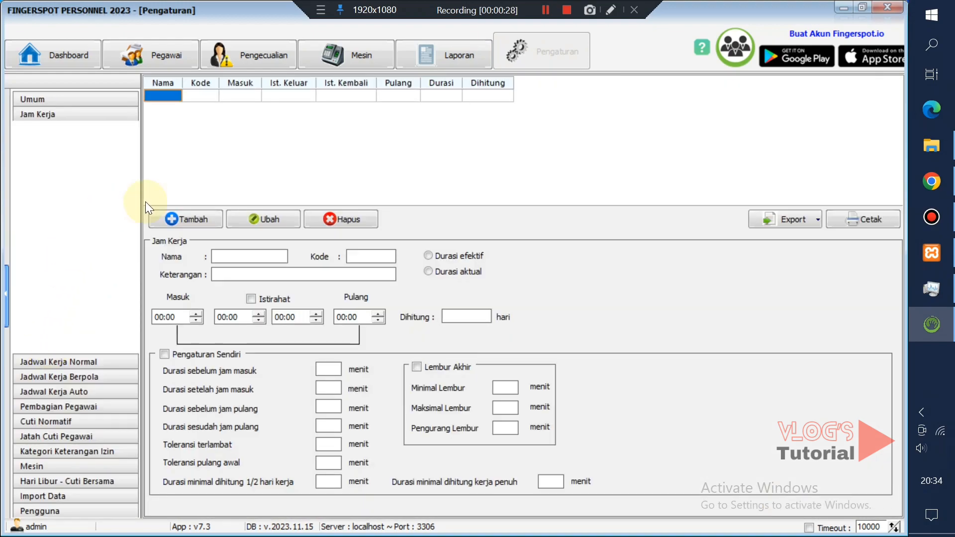
left_click(191, 219)
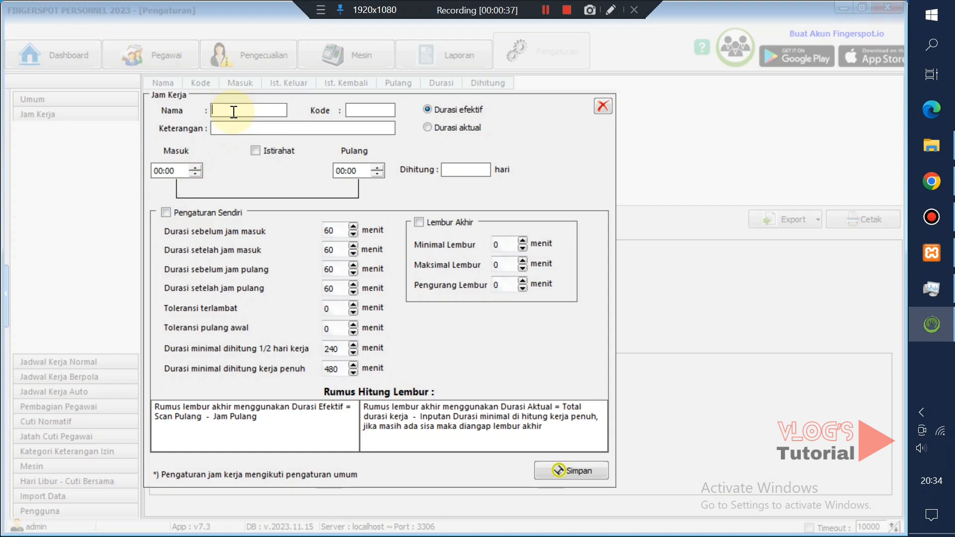
type("Jam Kerja Normal")
key("Tab")
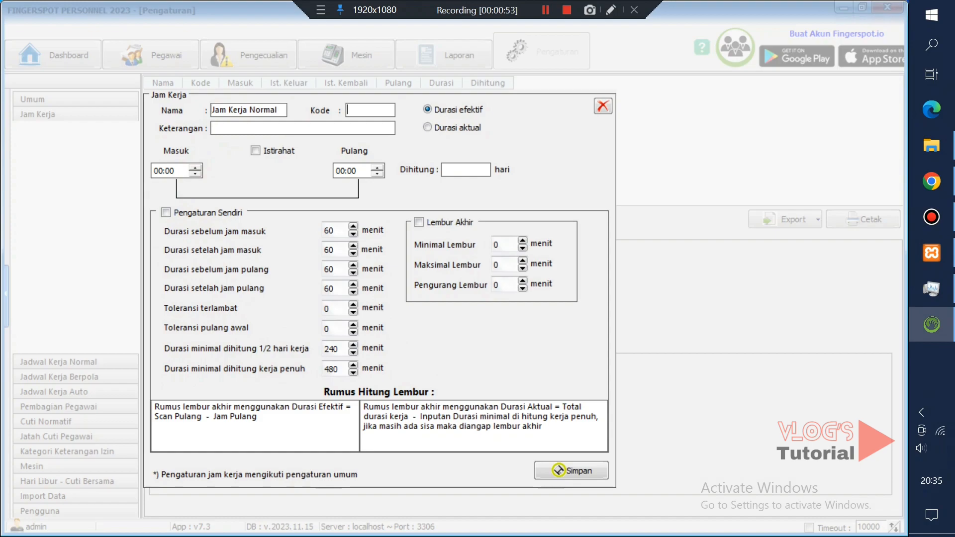
type("JKN")
left_click(330, 128)
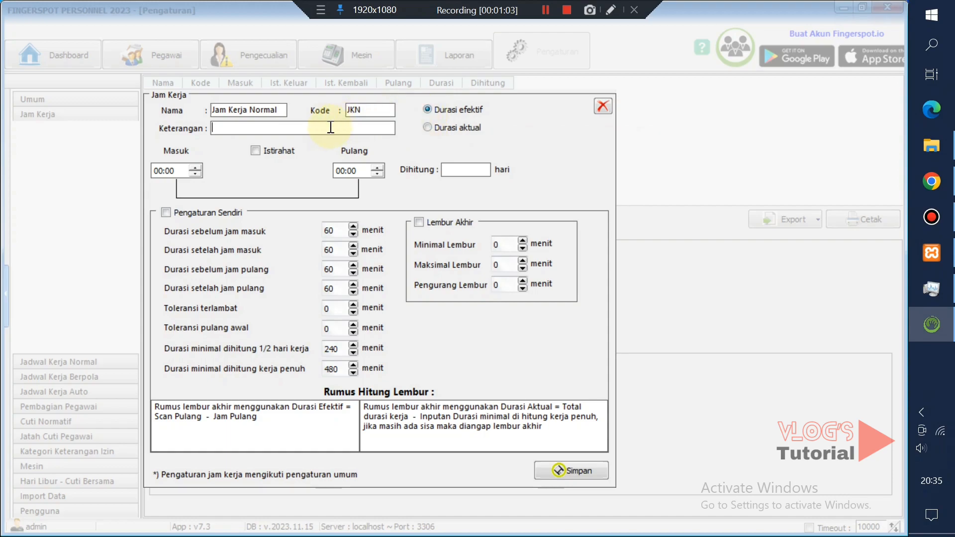
- Set the Jam Kerja Normal entry's Masuk to 08:00, Pulang to 17:00 and Dihitung to 1 hari
left_click(159, 174)
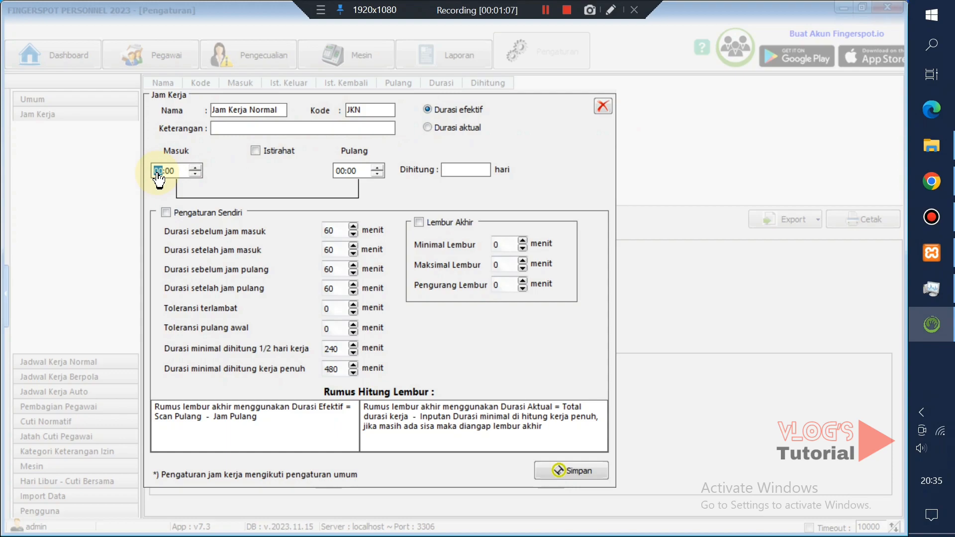
type("08")
left_click(339, 171)
type("17")
left_click(447, 169)
type("1")
- Enable Pengaturan Sendiri and Lembur Akhir, with Minimal Lembur 60 and Maksimal Lembur 180 menit
left_click(165, 214)
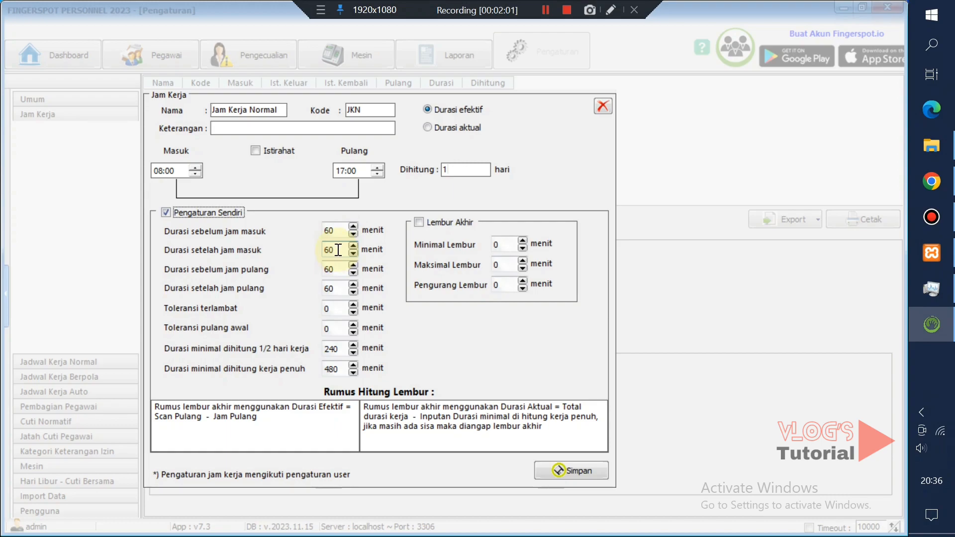
double_click(341, 269)
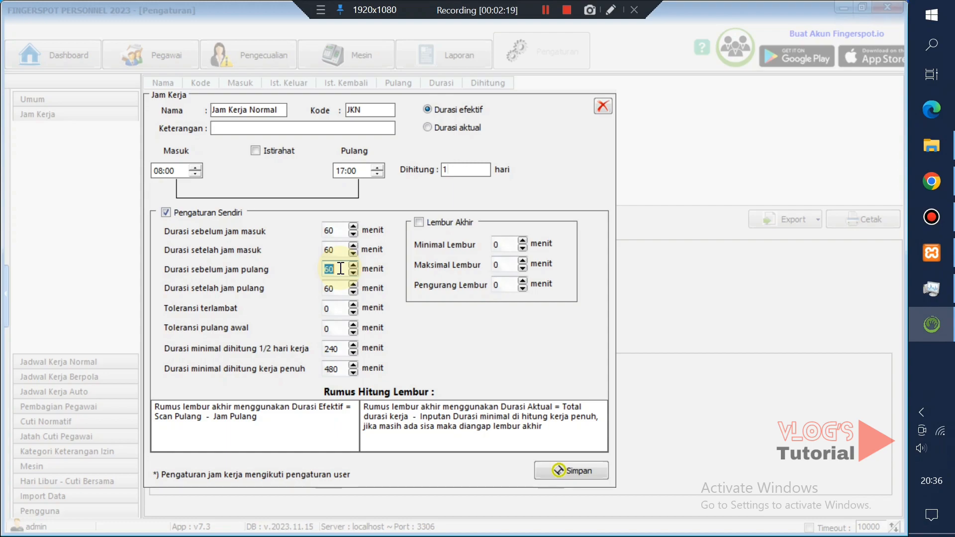
double_click(330, 288)
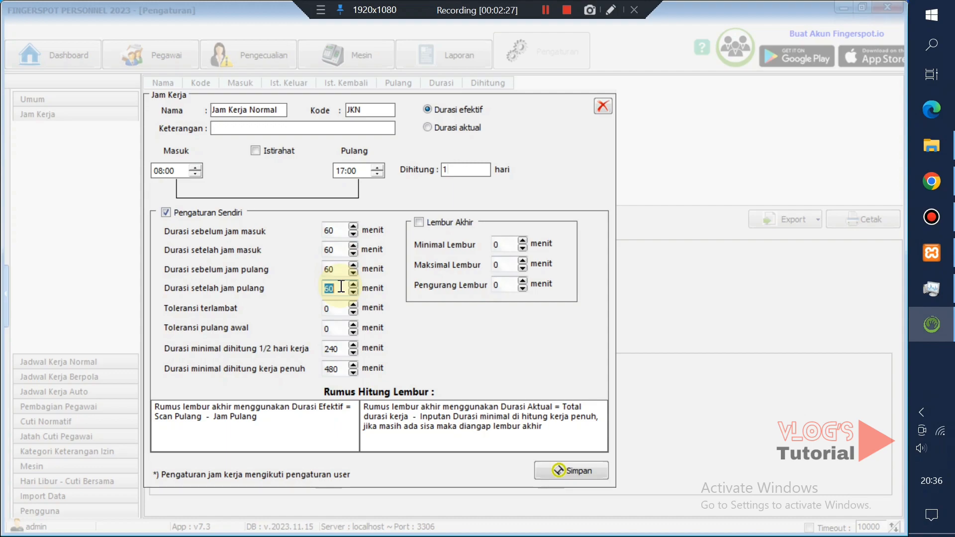
left_click(420, 222)
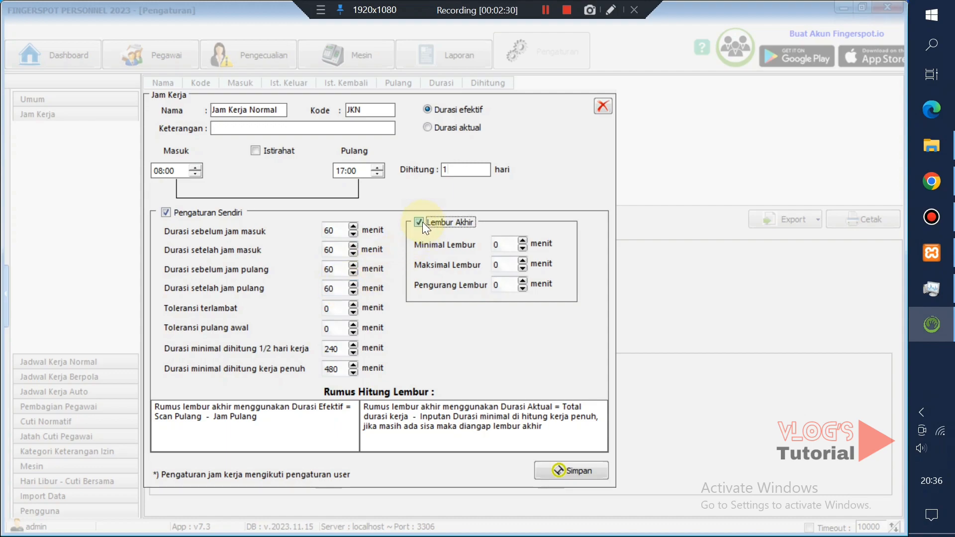
double_click(500, 244)
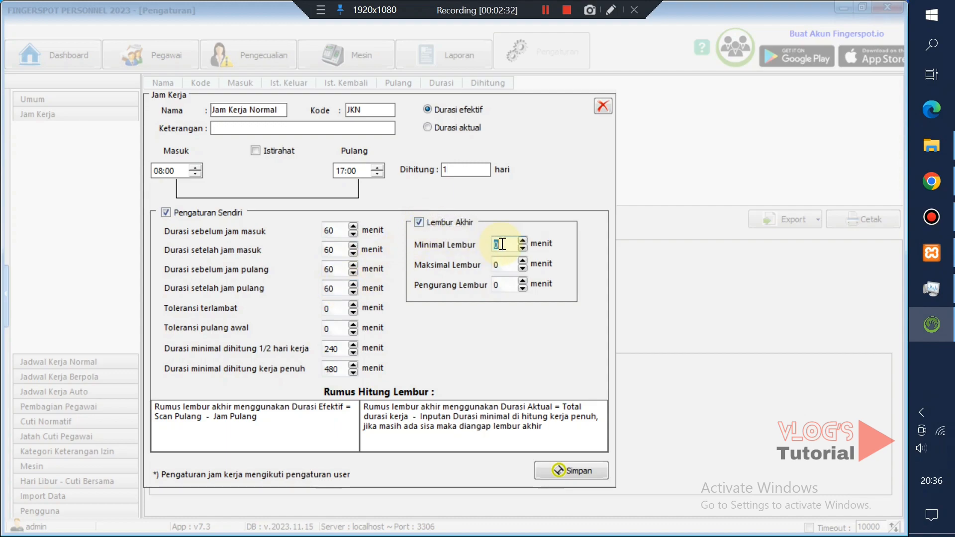
type("60")
left_click(508, 263)
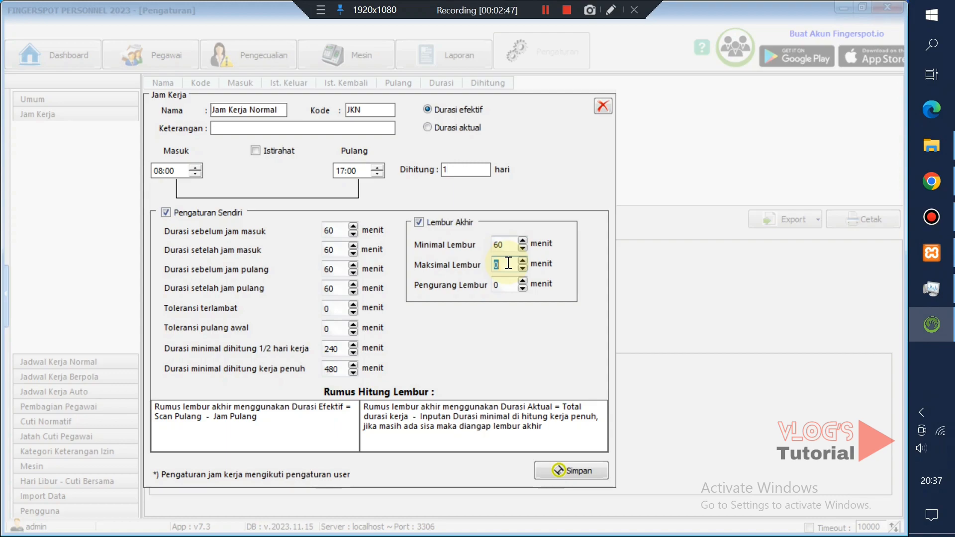
type("180")
left_click(501, 283)
left_click(513, 283)
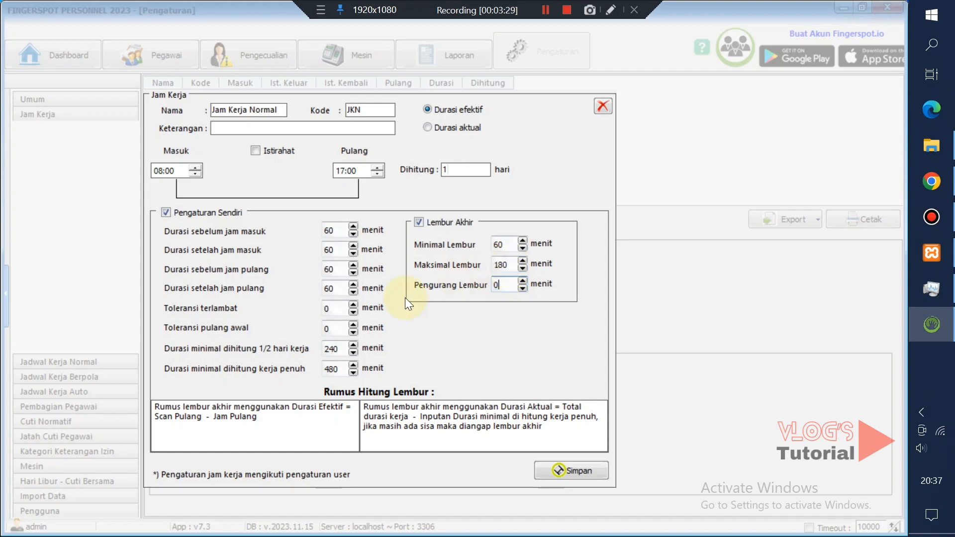
- Set Durasi setelah jam pulang to 240 and both minimum work durations (1/2 hari and penuh) to 0 menit, and save the entry
double_click(340, 288)
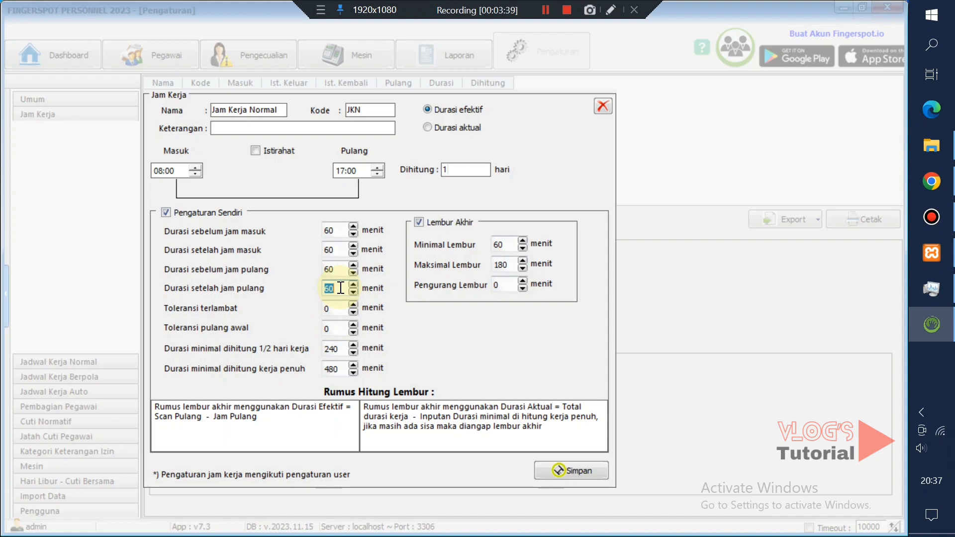
type("240")
double_click(343, 348)
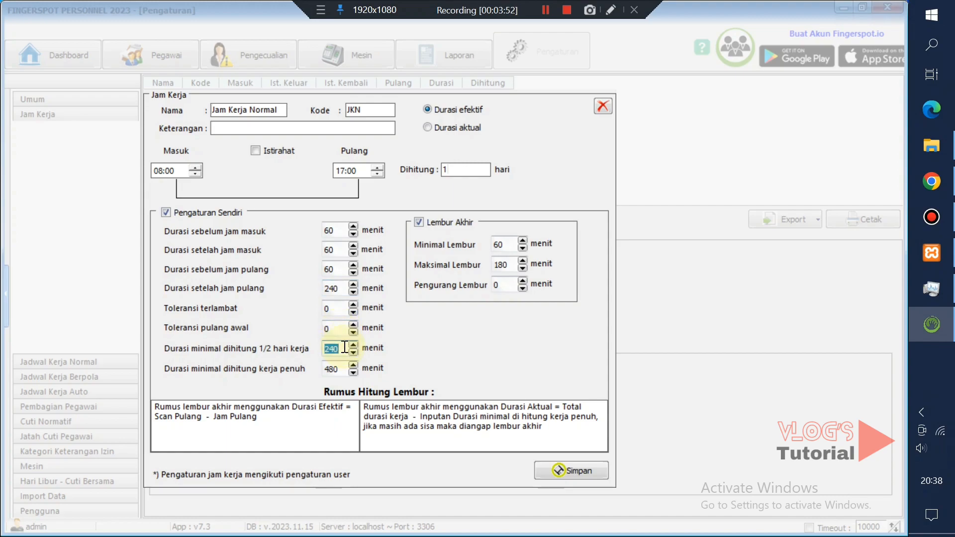
type("0")
double_click(340, 369)
type("0")
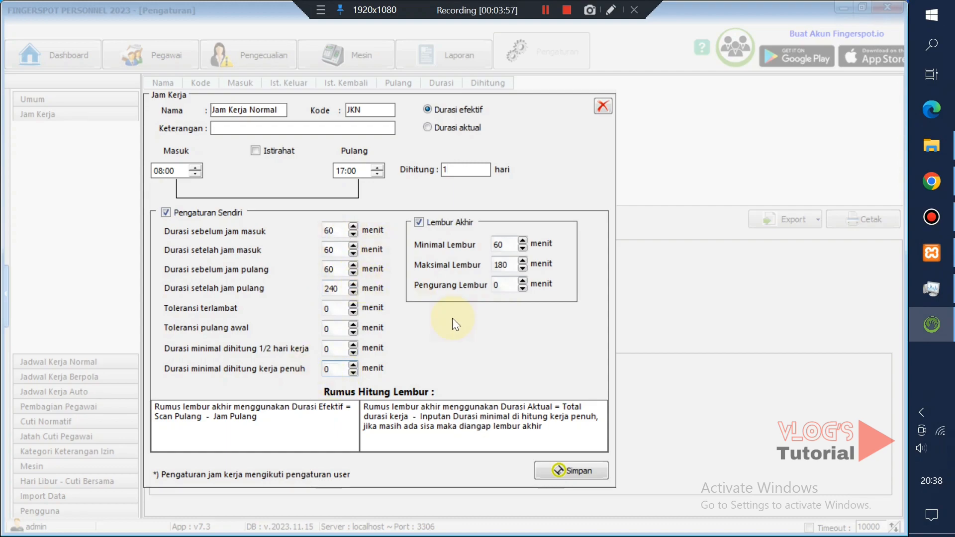
left_click(565, 473)
left_click(490, 293)
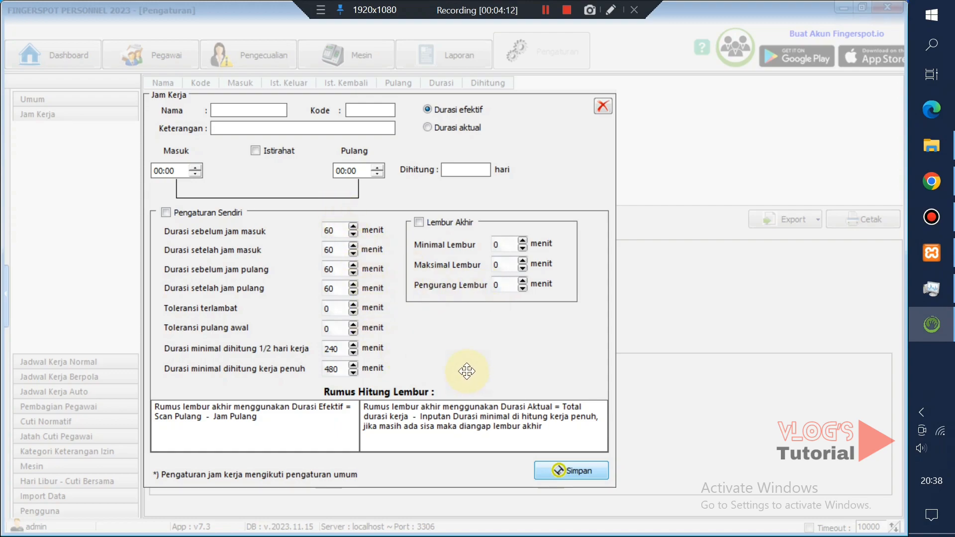
- Name the next working-hours entry "Shift 1" and give it the code SH1
left_click(255, 110)
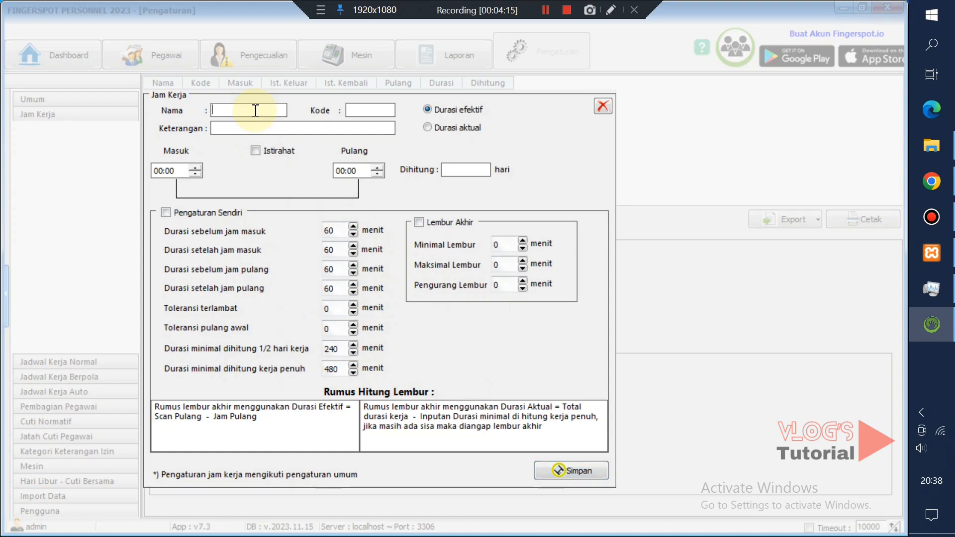
type("Shift 1")
left_click(365, 112)
type("SH1")
- Set Shift 1 to Masuk 07:00, Pulang 15:00 and Dihitung 1 hari, and save it
left_click(164, 174)
left_click(161, 173)
type("07")
left_click(339, 172)
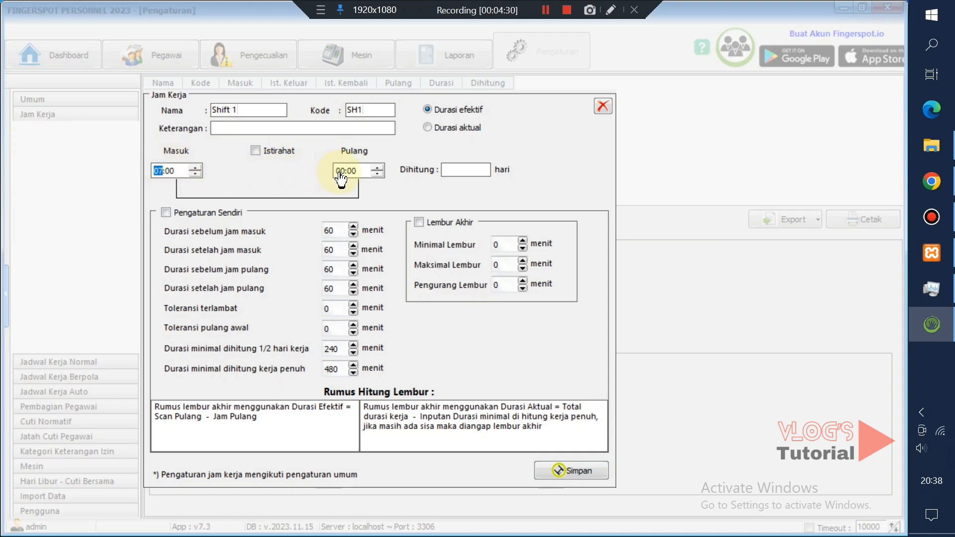
type("15")
left_click(467, 170)
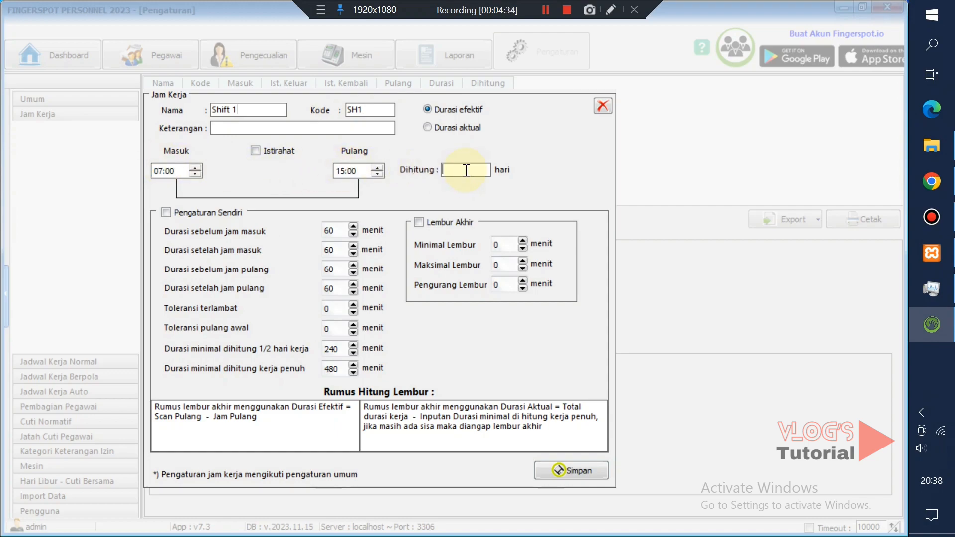
type("1")
left_click(569, 469)
left_click(477, 295)
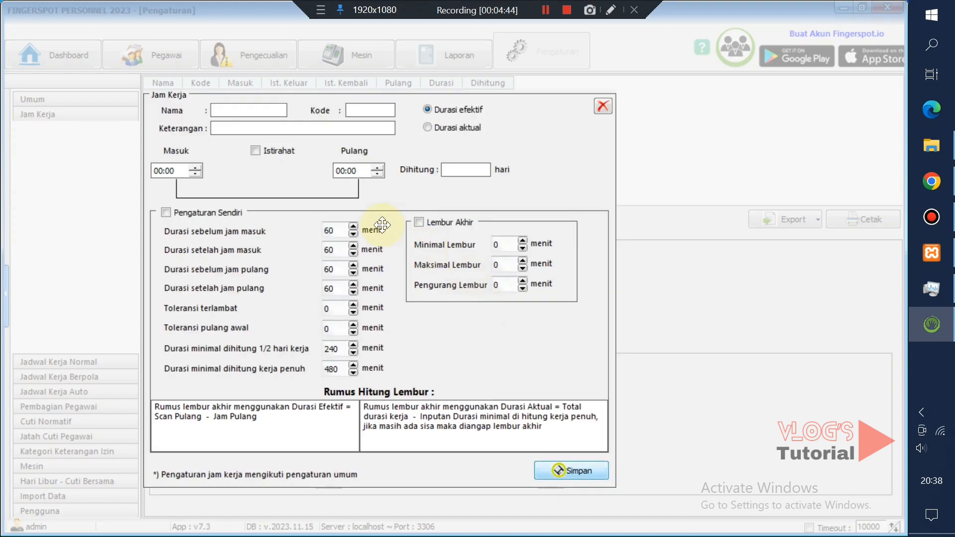
- Name the next working-hours entry "Shift 2" and give it the code SH2
type("Shift 2")
left_click(365, 109)
type("SH2")
- Set Shift 2 to Masuk 15:00, Pulang 23:00 and Dihitung 1 hari, and save it
left_click(164, 171)
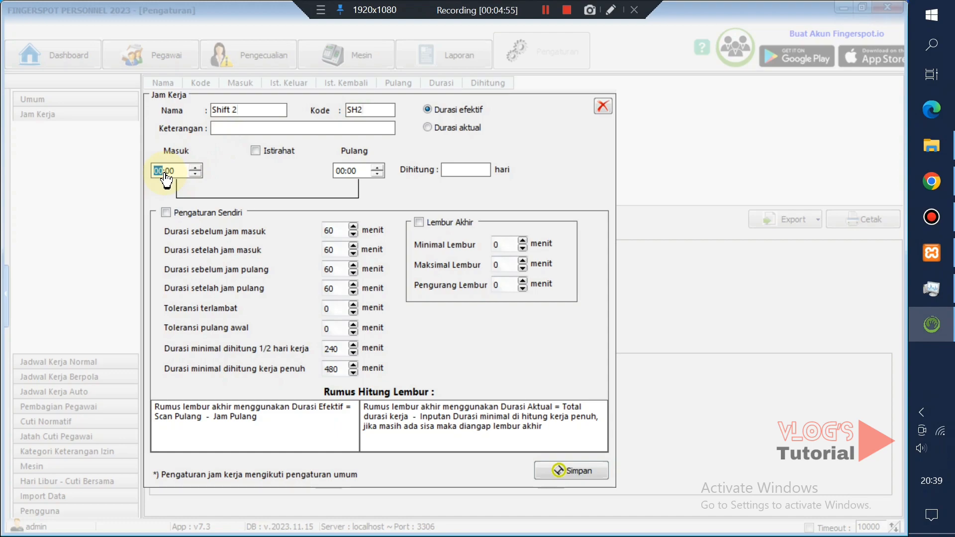
type("15")
left_click(338, 171)
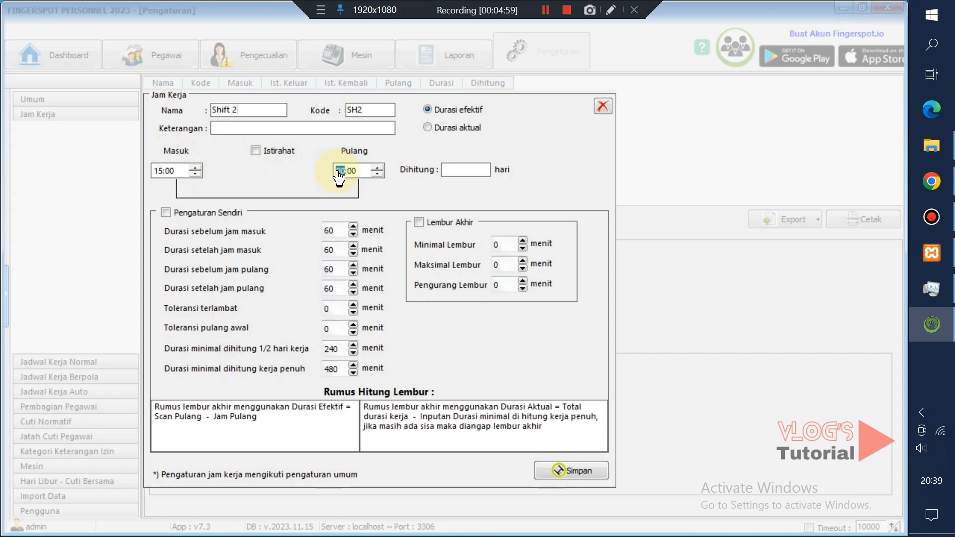
type("23")
left_click(465, 169)
type("1")
left_click(560, 472)
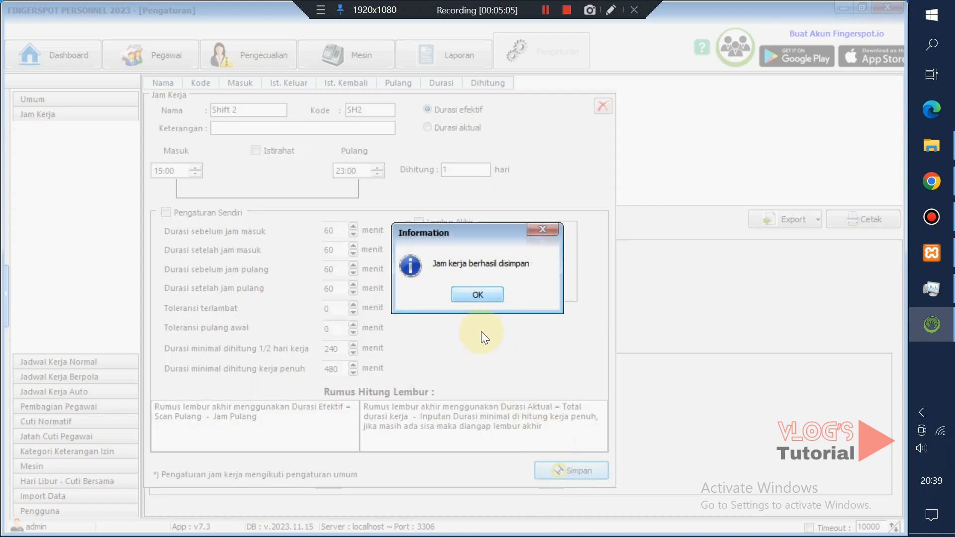
left_click(482, 296)
- Name the next working-hours entry "Shift 3" and give it the code SH3
left_click(272, 108)
type("Shift ")
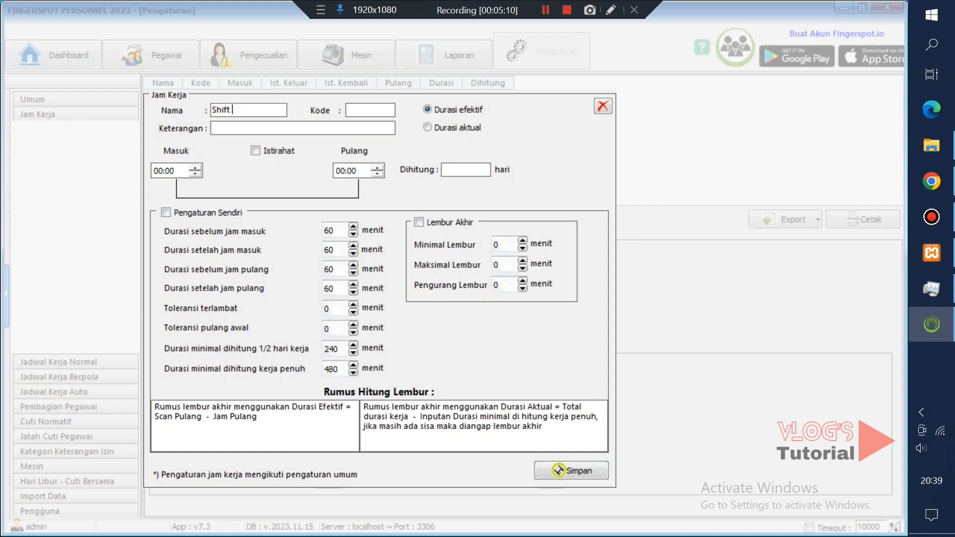
type("3")
left_click(363, 110)
type("SH3")
- Set Shift 3 to Masuk 23:00, Pulang 07:00 and Dihitung 1 hari, and save it
left_click(159, 171)
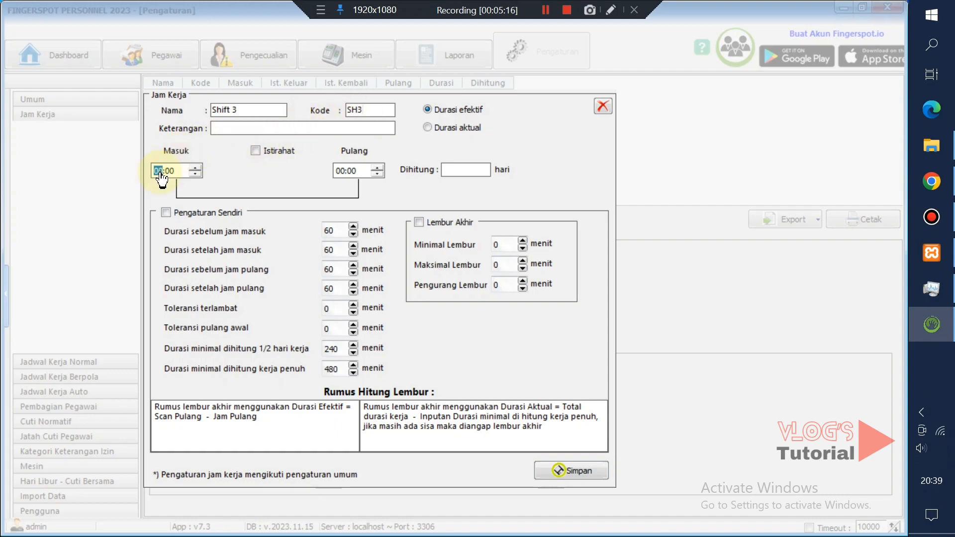
type("23")
left_click(339, 171)
type("7")
left_click(461, 171)
type("1")
left_click(568, 470)
left_click(495, 294)
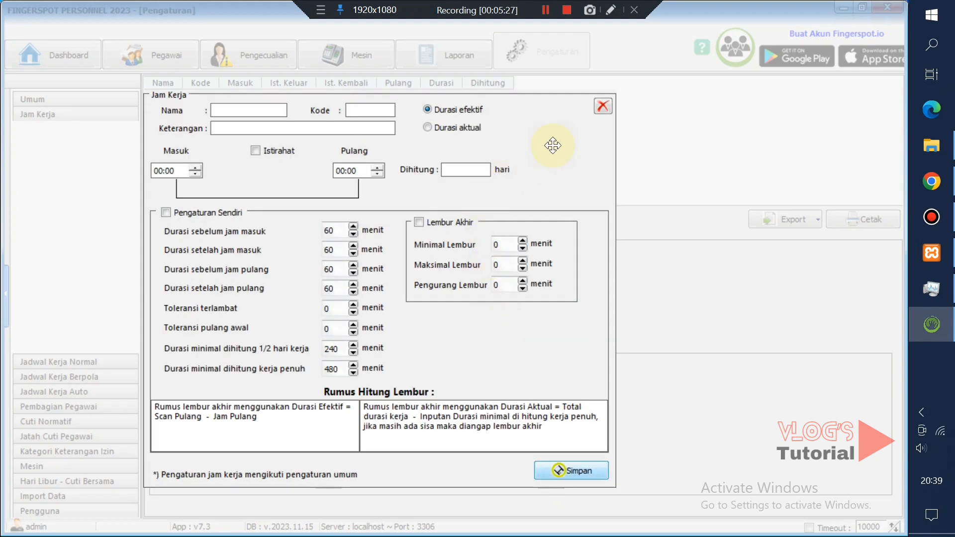
- Close the working-hours entry form and return to the Dashboard
left_click(603, 106)
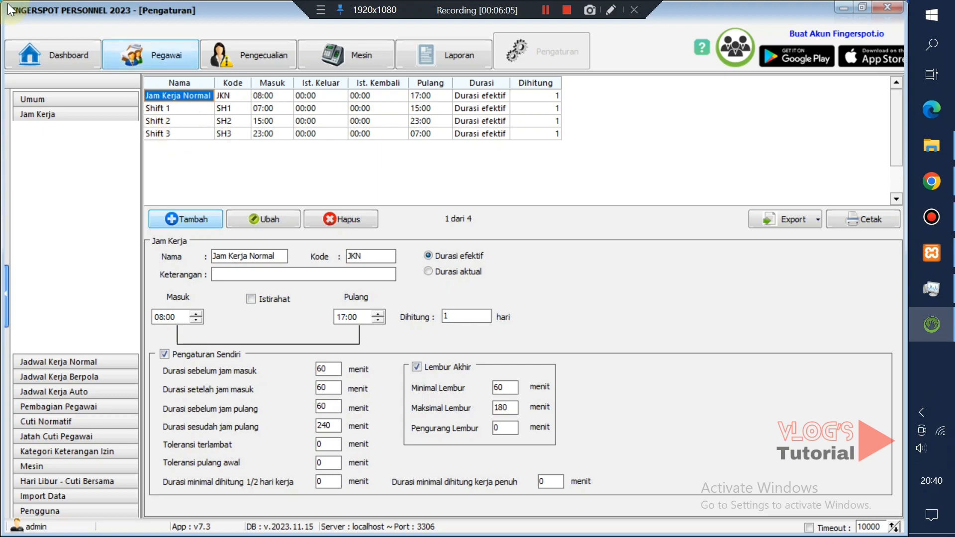
left_click(71, 57)
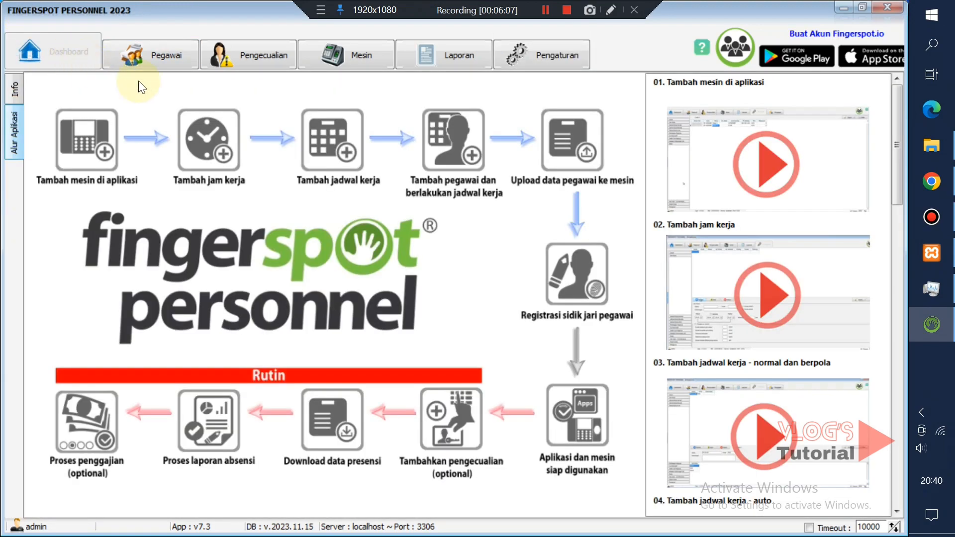